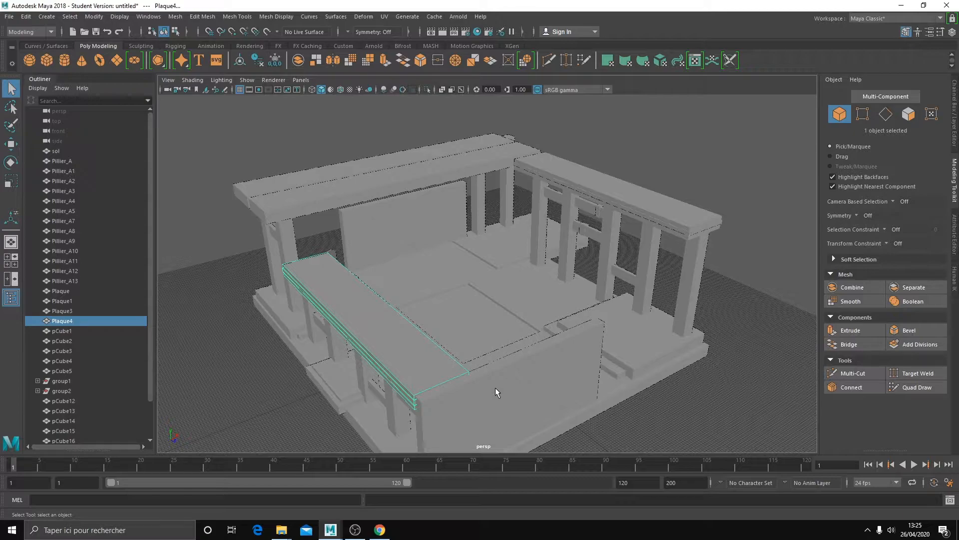
Start saving the scene under a new name and browse up to the root of drive D:.
alt+drag(483, 313, 400, 348)
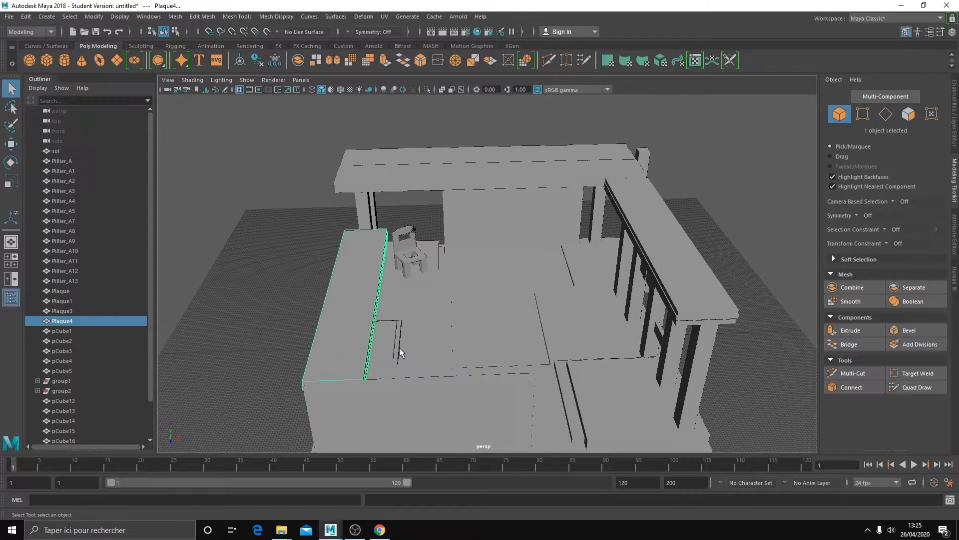
alt+drag(399, 352, 440, 350)
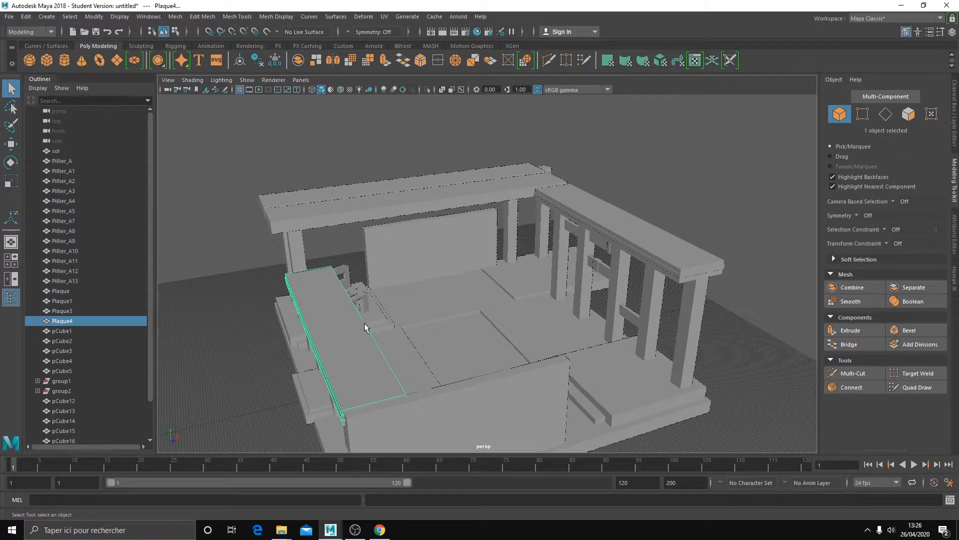
click(12, 17)
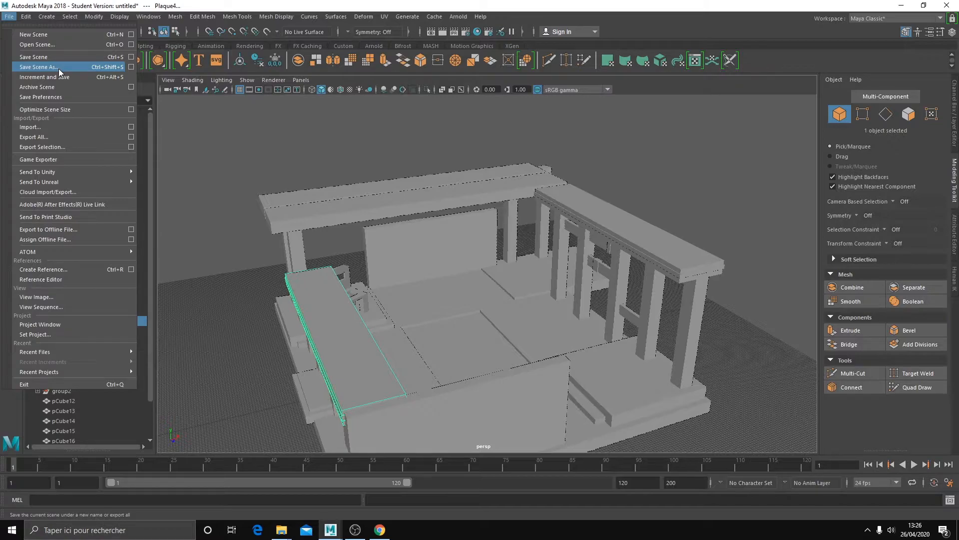
click(83, 67)
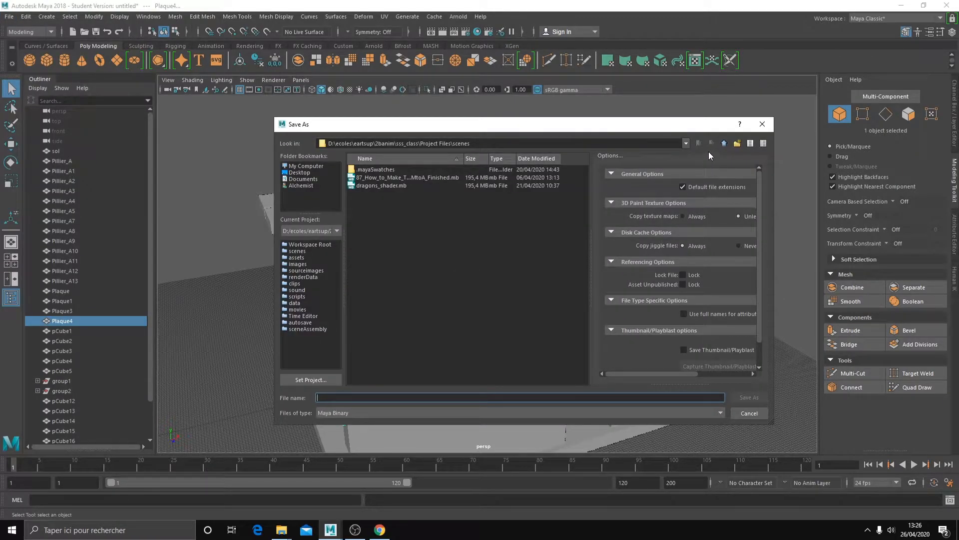
click(724, 144)
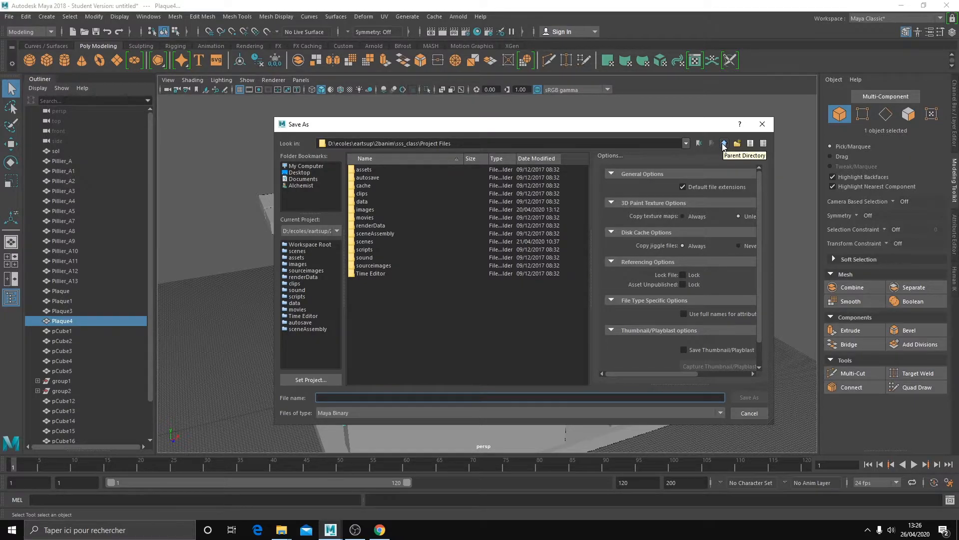
click(723, 144)
click(723, 144)
click(723, 144)
click(723, 144)
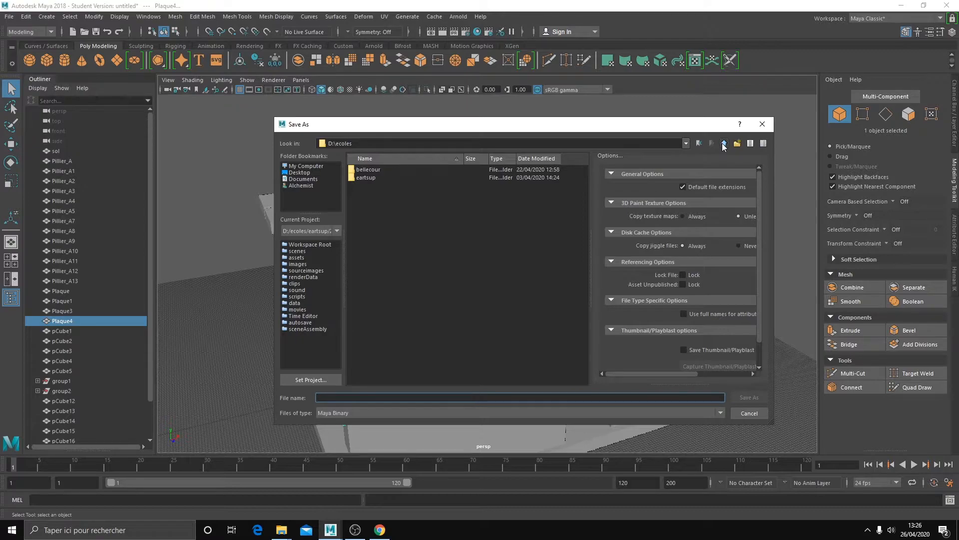
click(723, 144)
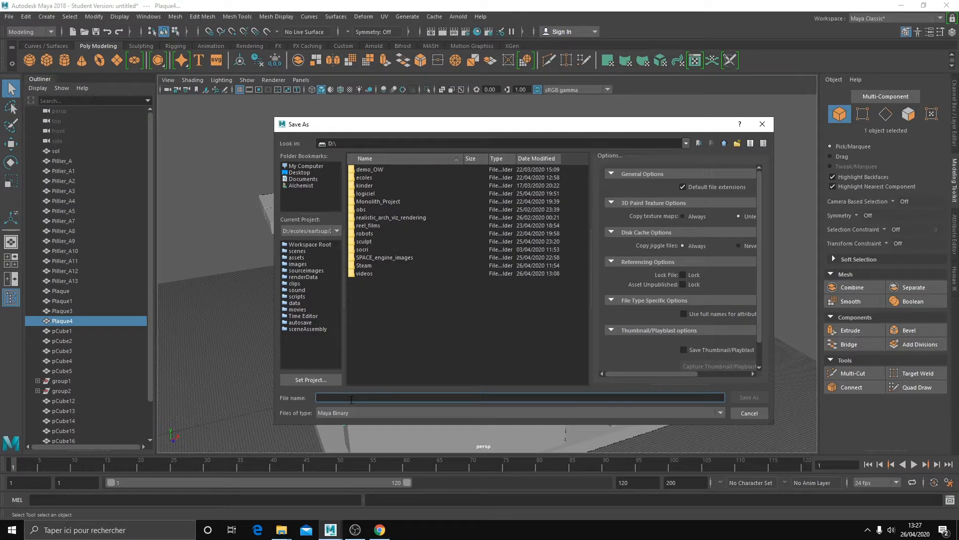
Name the scene file Scene_tuto_debutant.
text(Scene_)
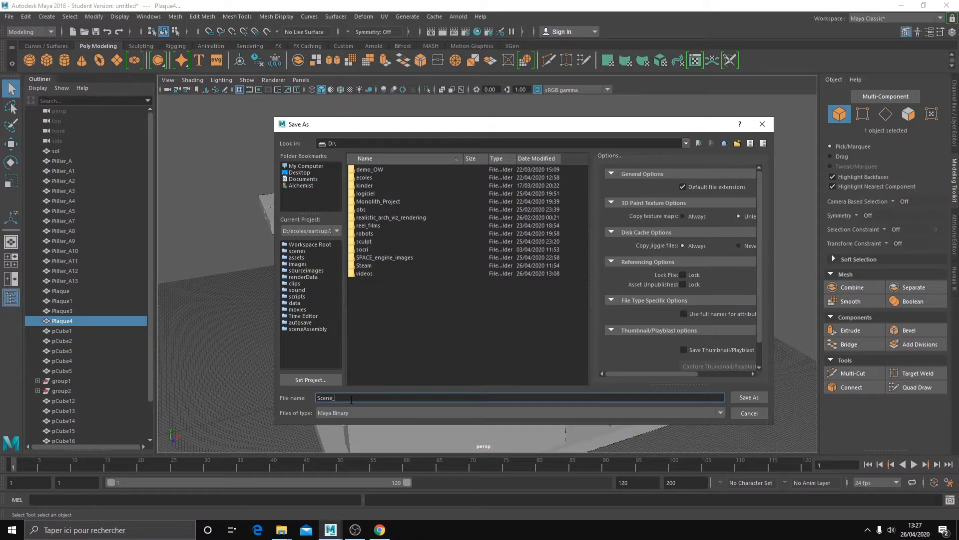
text(tuto_)
text(geb)
text(utant)
click(364, 413)
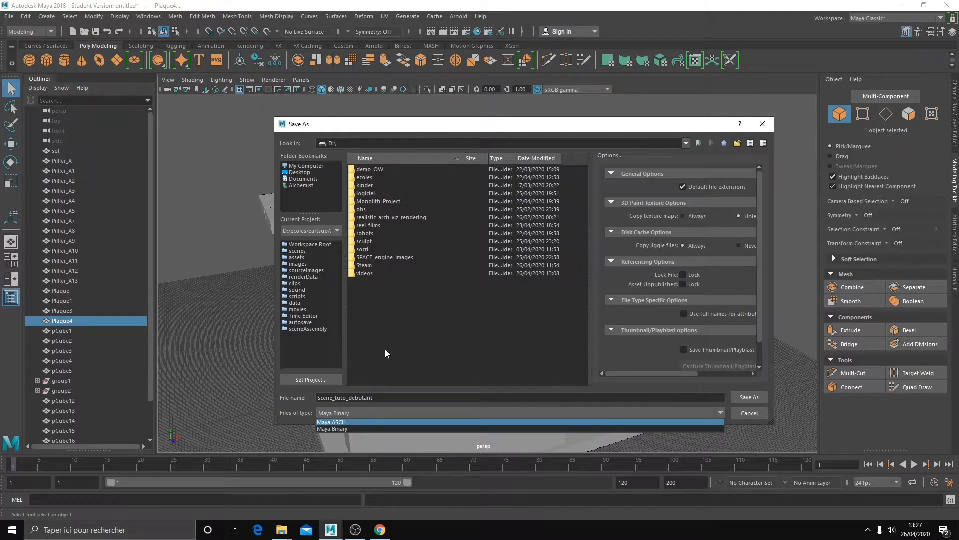
Create a folder named project_debutant in the root of drive D: and open it as the save location.
right_click(389, 320)
click(420, 338)
right_click(407, 322)
click(425, 322)
text(project_debutant)
key(Return)
double_click(403, 209)
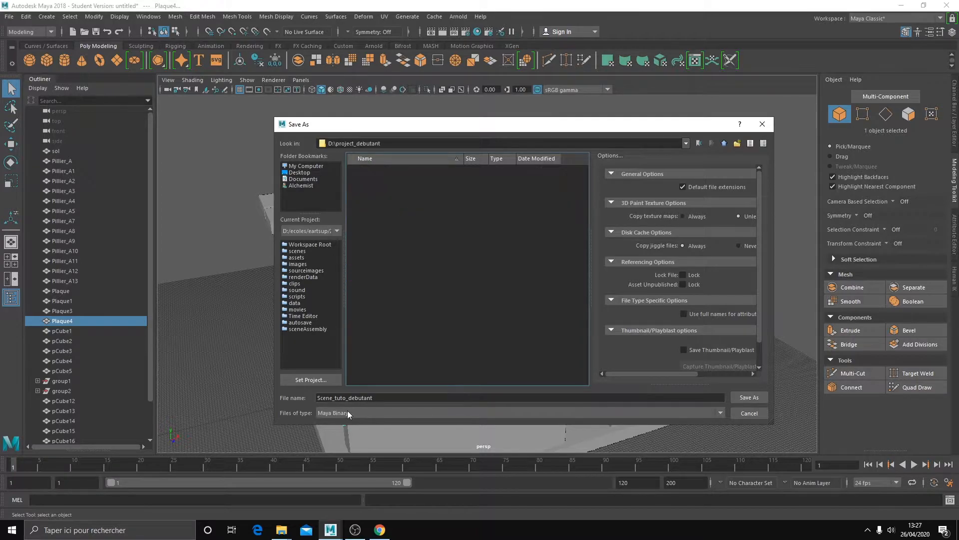
Set the file type to Maya ASCII and save the scene in the project_debutant folder.
click(373, 412)
click(348, 418)
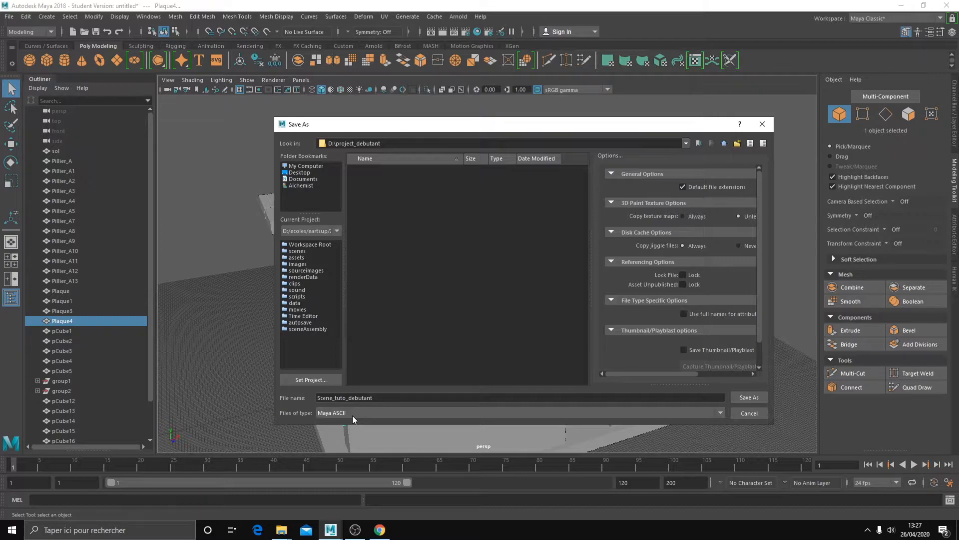
click(352, 412)
click(349, 427)
click(349, 412)
click(350, 425)
click(749, 397)
click(458, 274)
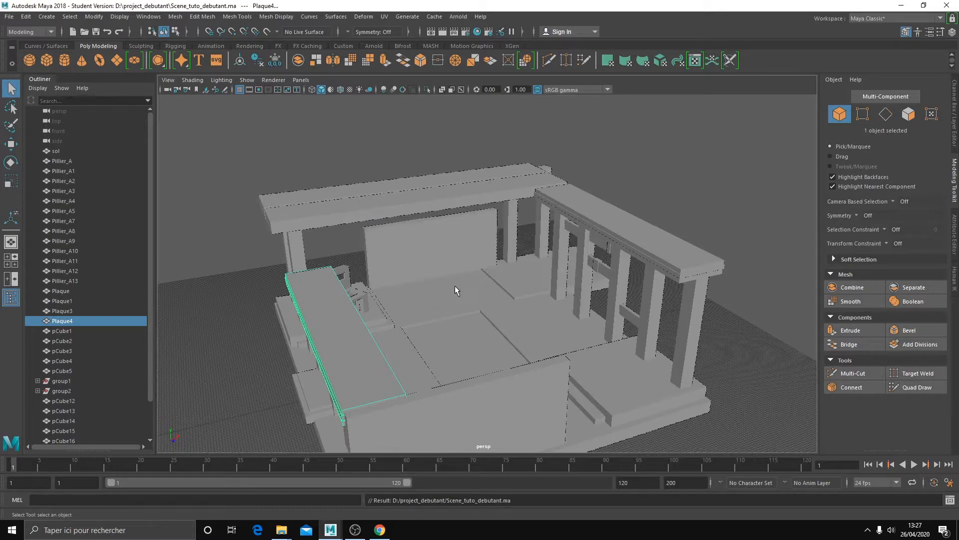
alt+drag(447, 283, 486, 288)
scroll(475, 301, down, 4)
drag(240, 148, 670, 442)
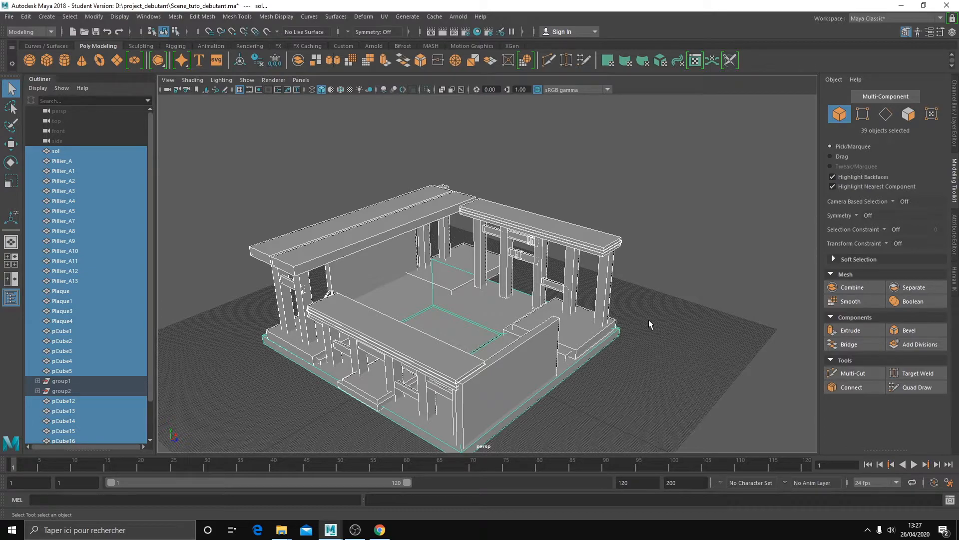
alt+drag(653, 326, 642, 208)
click(643, 208)
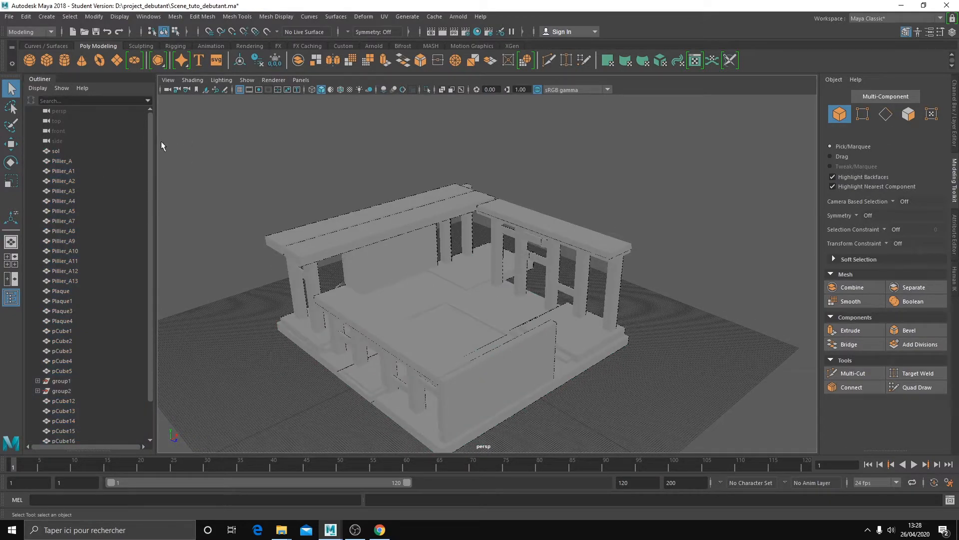
Set up an export of the entire scene in FBX format with the file name Scene_plateau_projet_debuant.
click(9, 16)
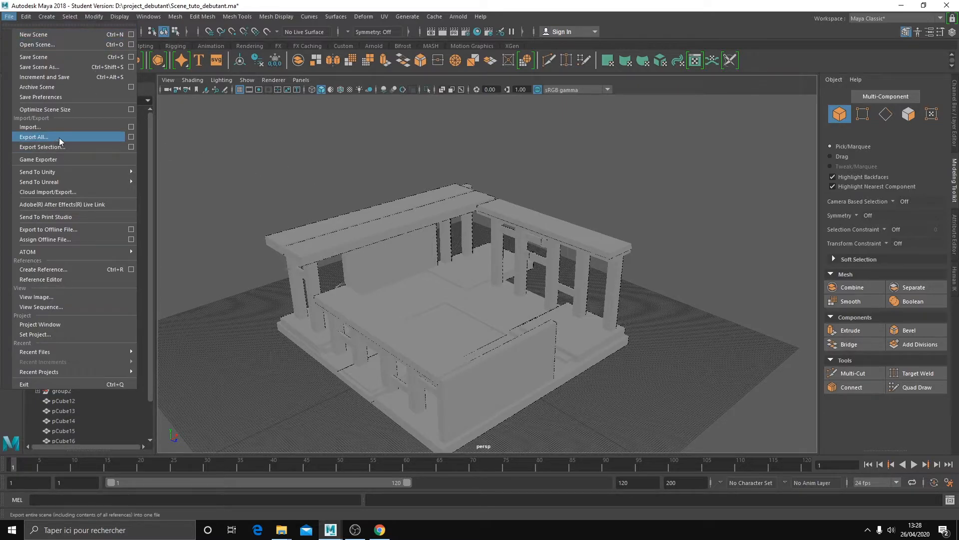
click(35, 137)
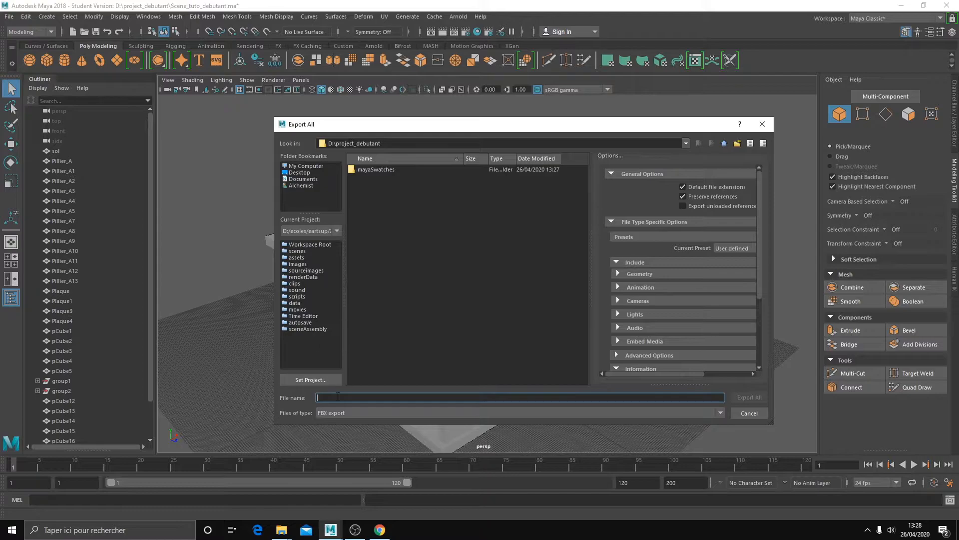
text(Scene_plateau_projet_debuant)
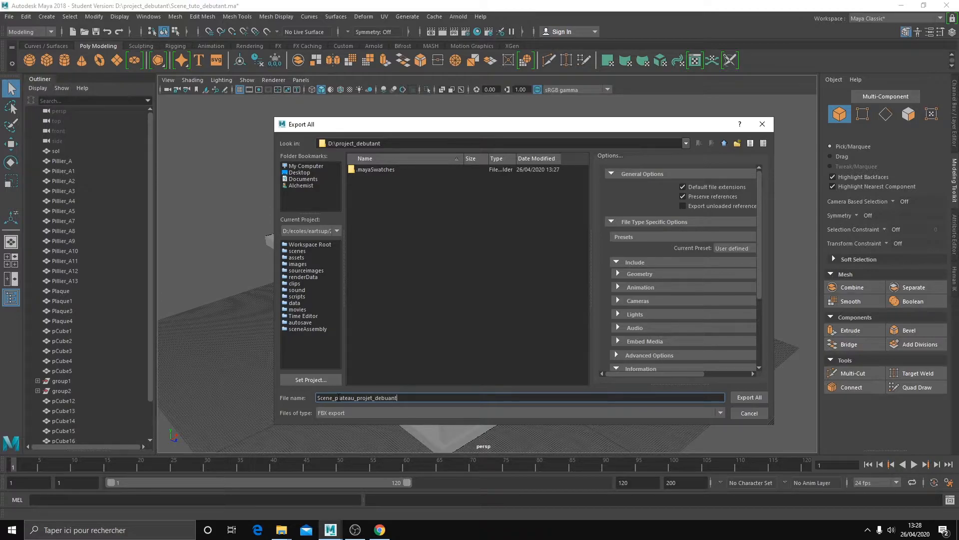
click(335, 414)
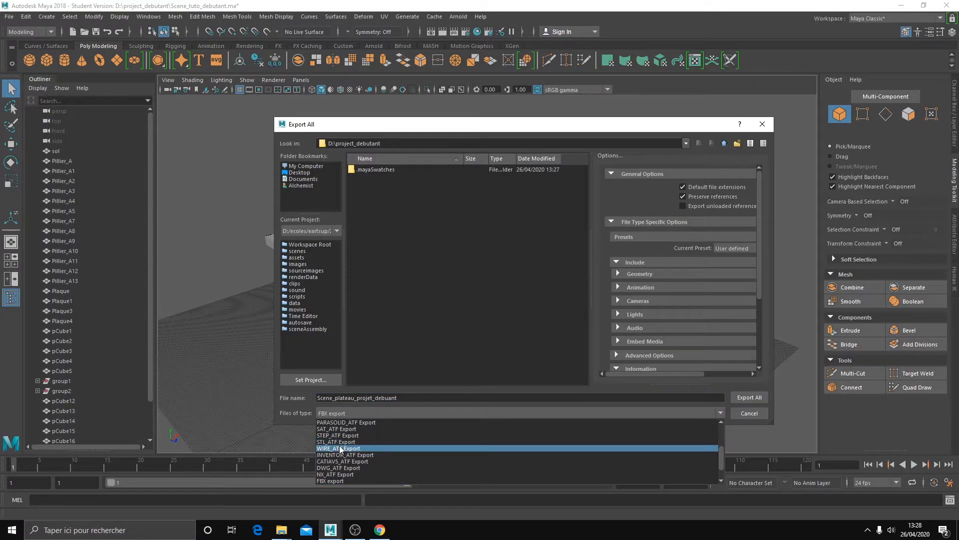
scroll(344, 445, down, 1)
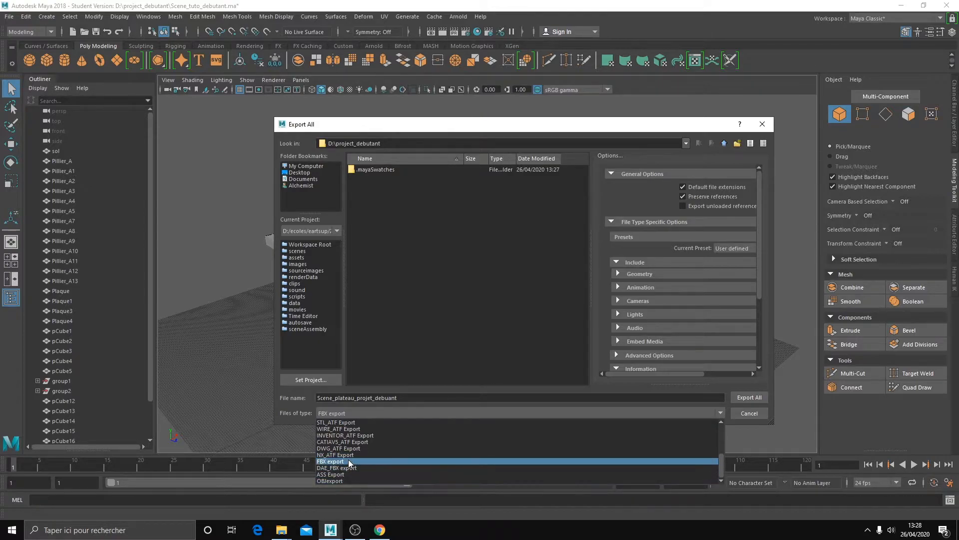
click(350, 461)
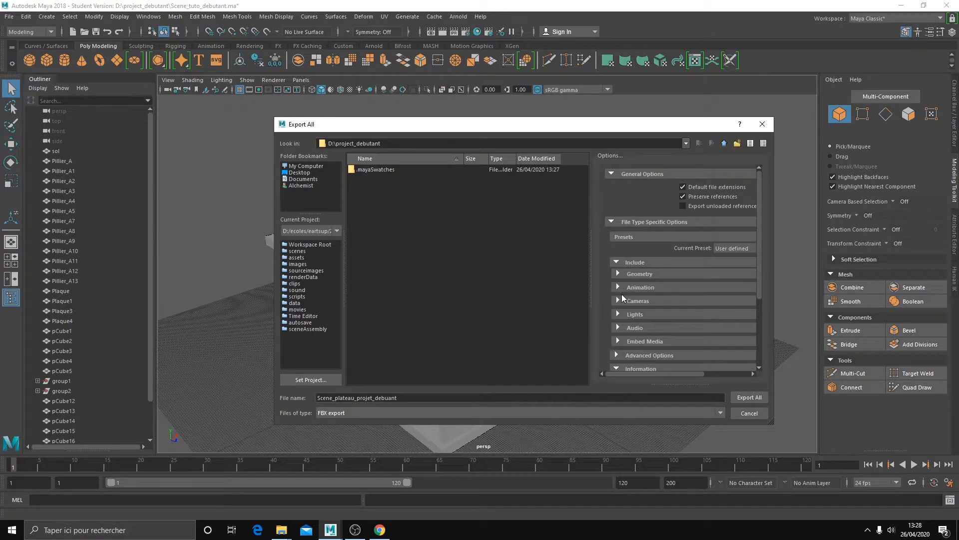
Review the geometry, animation, camera and light options in a widened export dialog and export the whole scene as FBX.
drag(598, 125, 510, 122)
drag(689, 317, 753, 318)
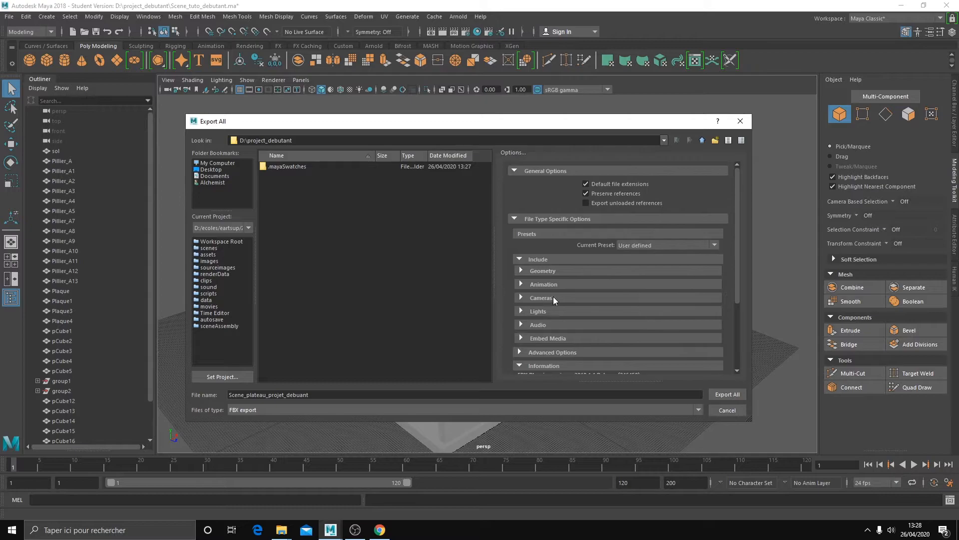
click(522, 272)
click(522, 272)
click(521, 284)
click(521, 284)
click(520, 298)
click(520, 298)
click(521, 311)
click(522, 311)
scroll(584, 318, down, 3)
scroll(574, 321, up, 3)
click(727, 394)
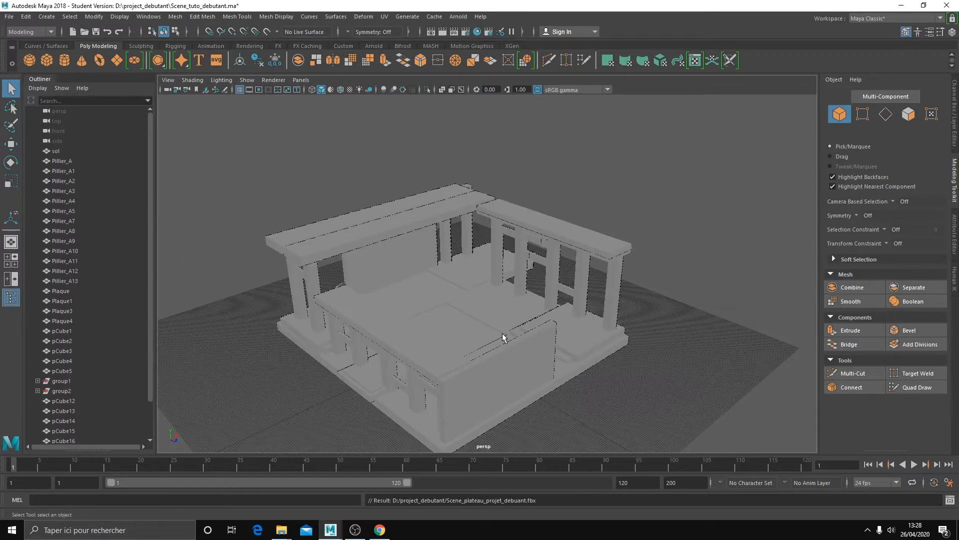
click(9, 17)
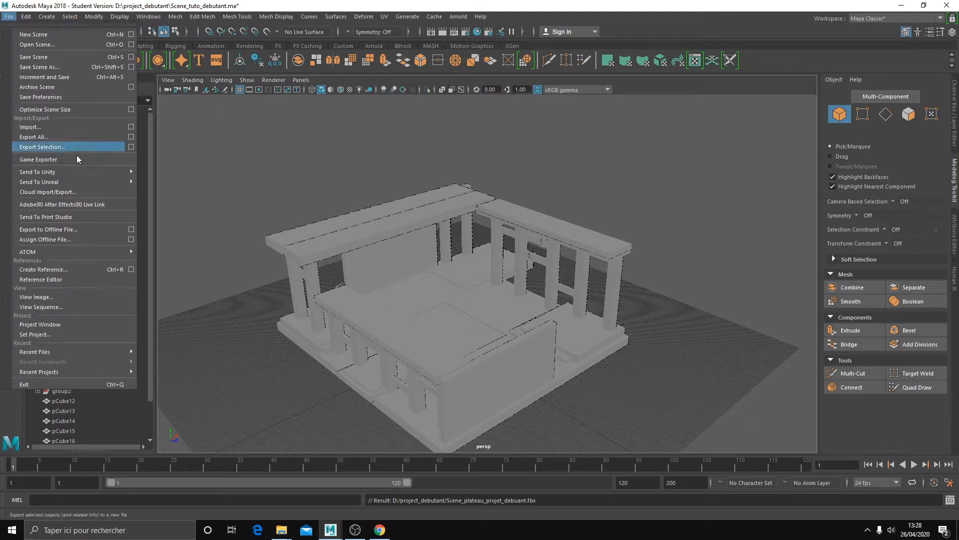
click(64, 159)
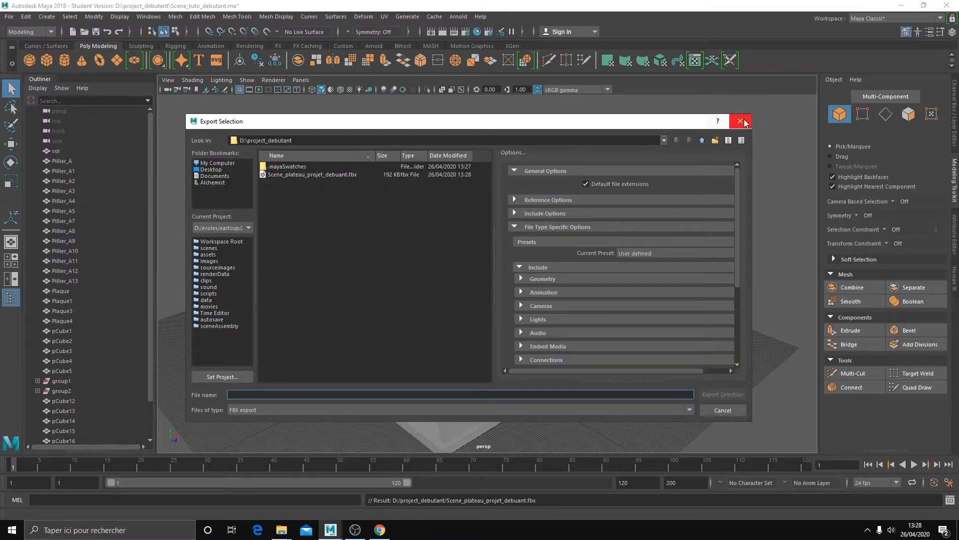
click(741, 121)
drag(338, 148, 464, 247)
click(10, 16)
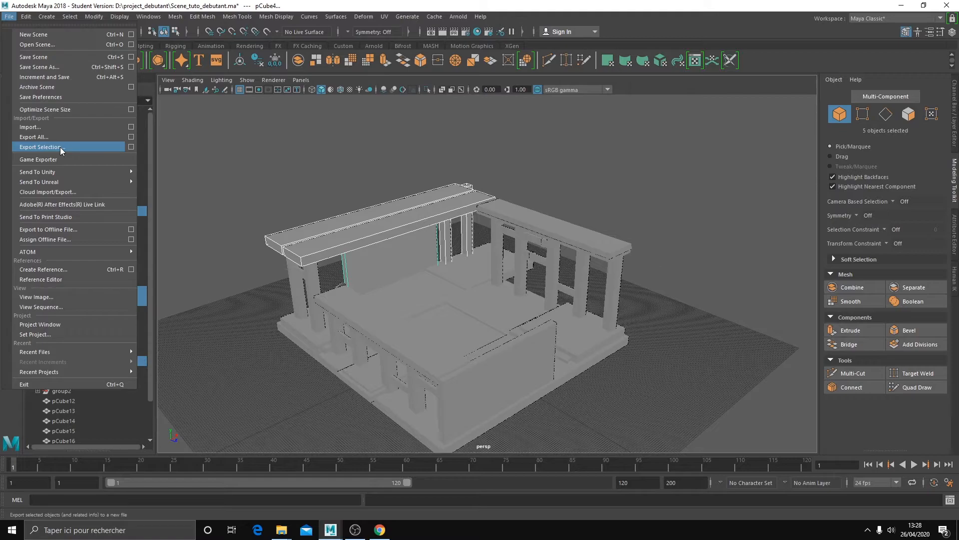
click(329, 193)
drag(270, 134, 683, 449)
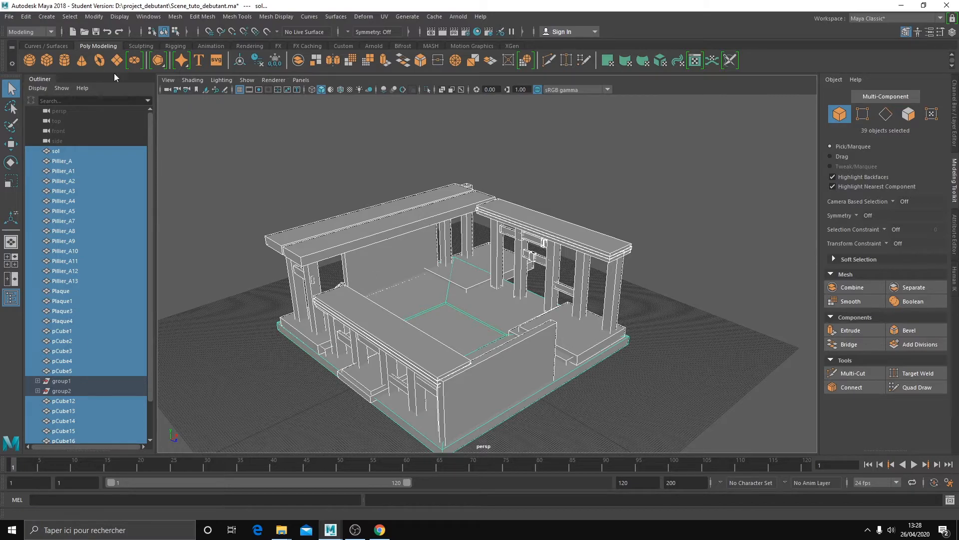
click(210, 155)
Set up another export of the entire scene with OBJexport as the file type.
click(9, 16)
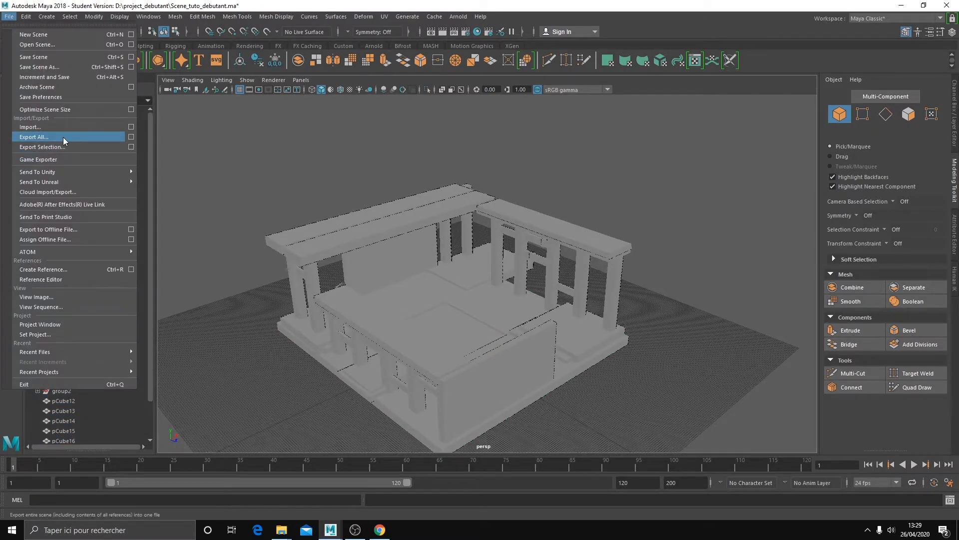
click(63, 137)
click(257, 411)
scroll(263, 466, down, 1)
click(253, 477)
Name the OBJ file scene_debutant_tuto and export it to the project_debutant folder.
click(256, 394)
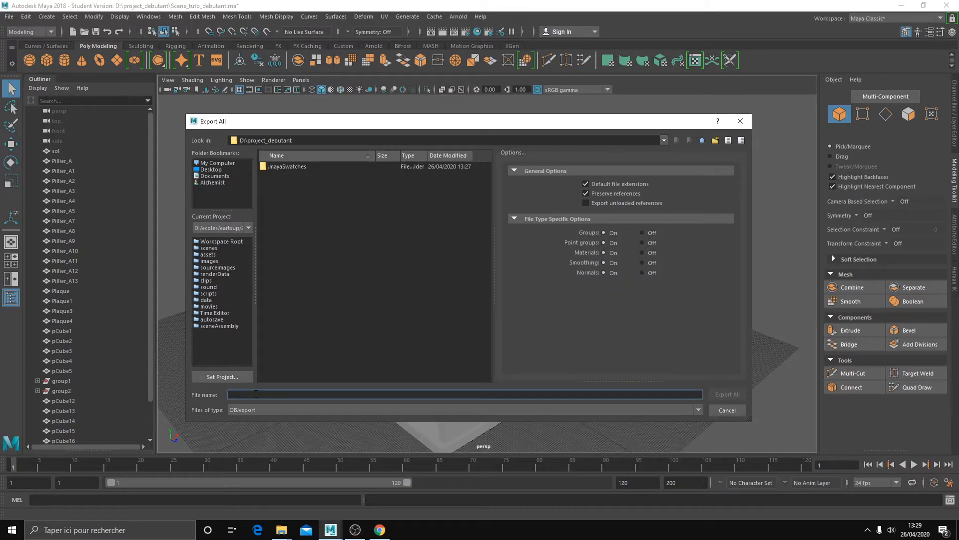
text(scene_)
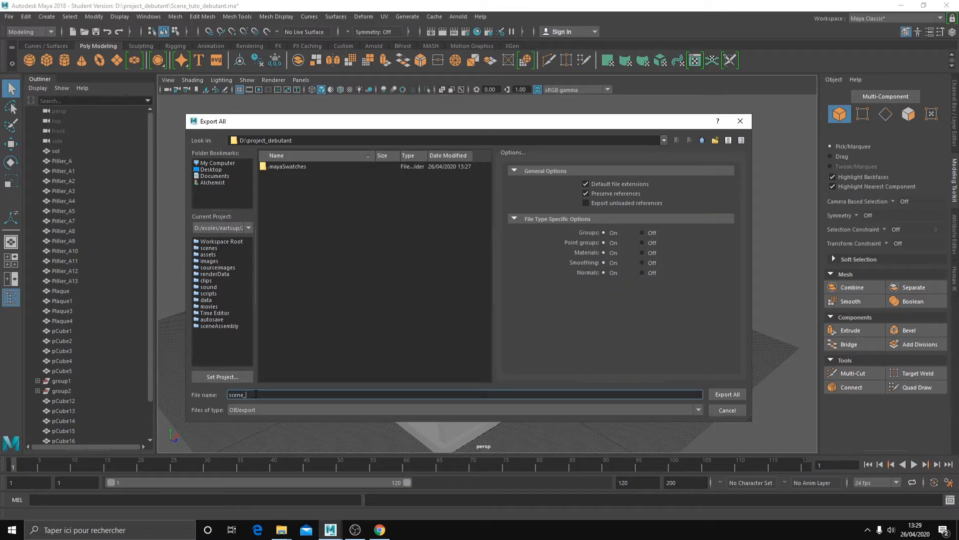
text(debuant_tuto)
key(Right)
text(t)
click(720, 393)
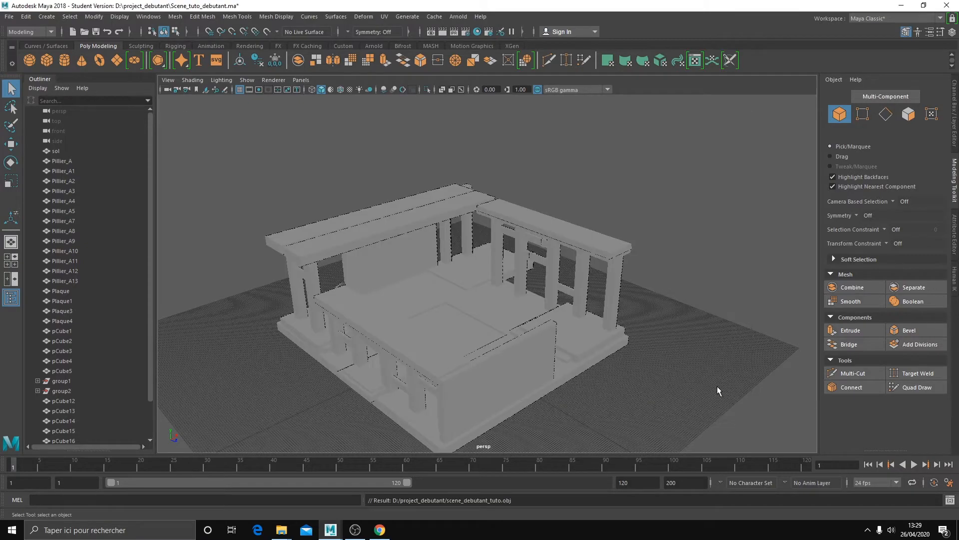
click(249, 206)
alt+drag(268, 220, 272, 195)
click(9, 16)
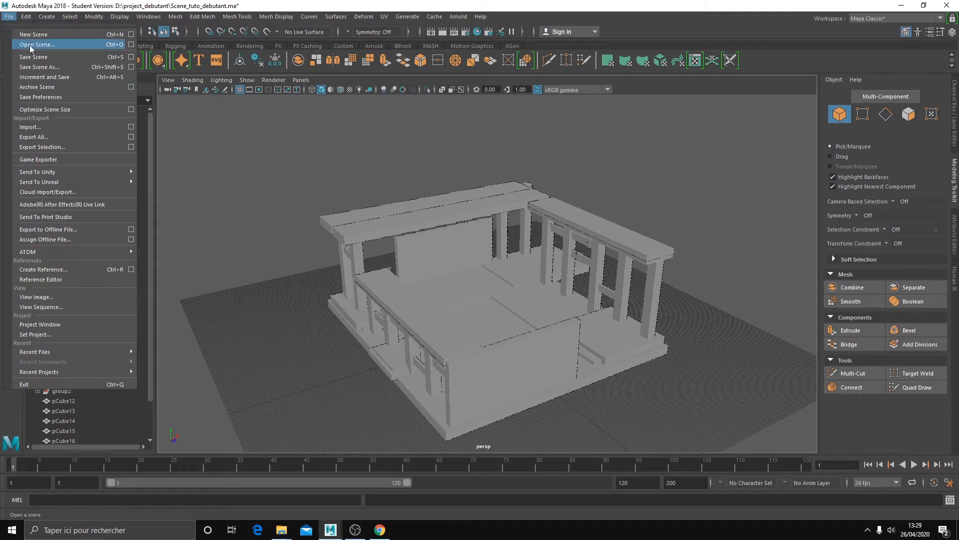
click(62, 127)
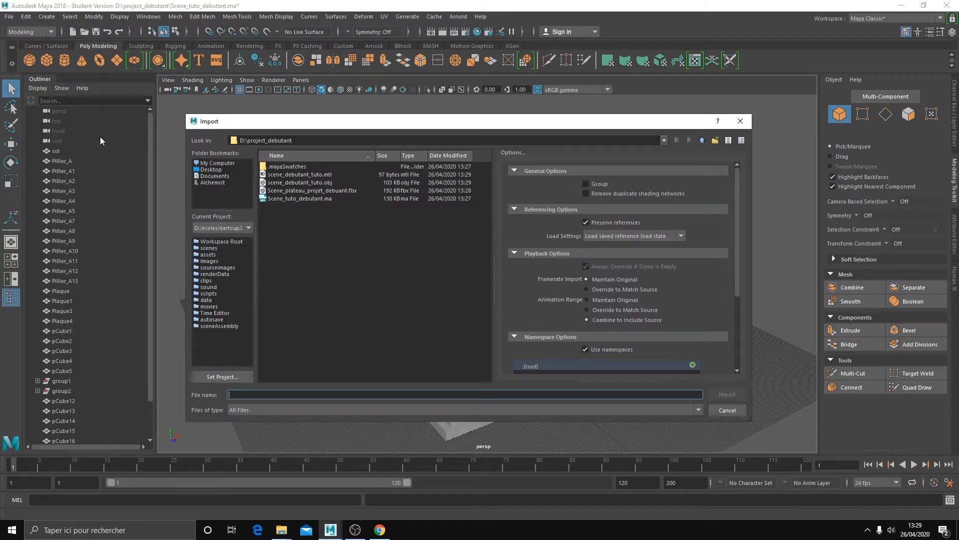
click(310, 181)
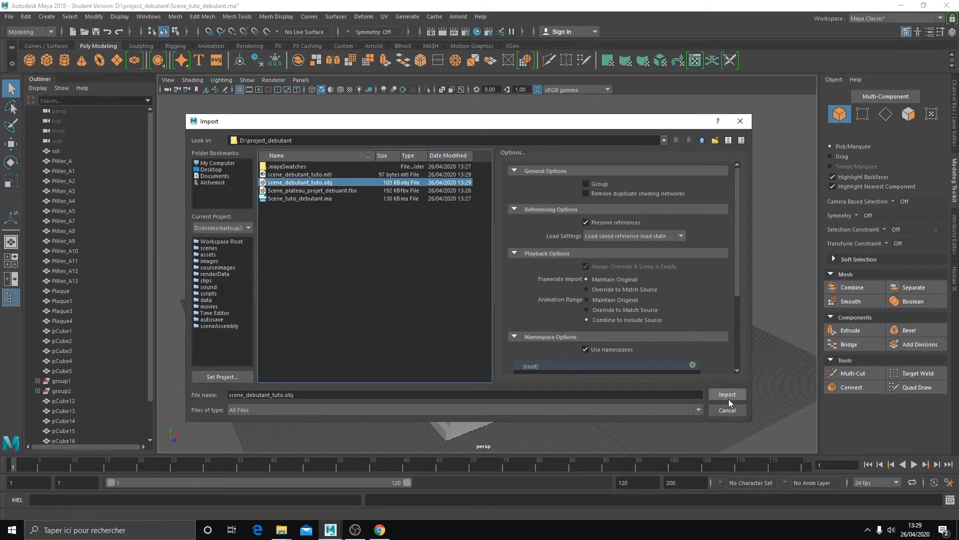
click(732, 413)
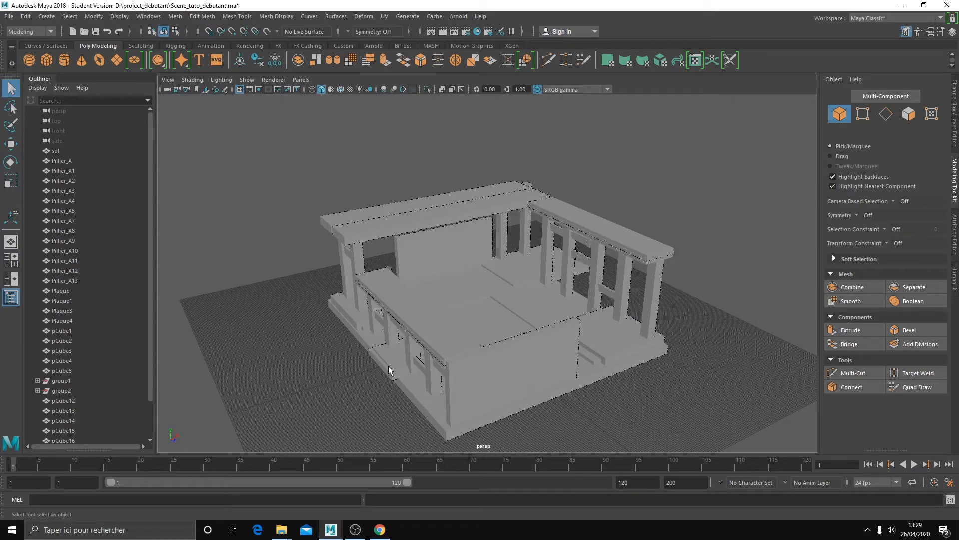
click(9, 17)
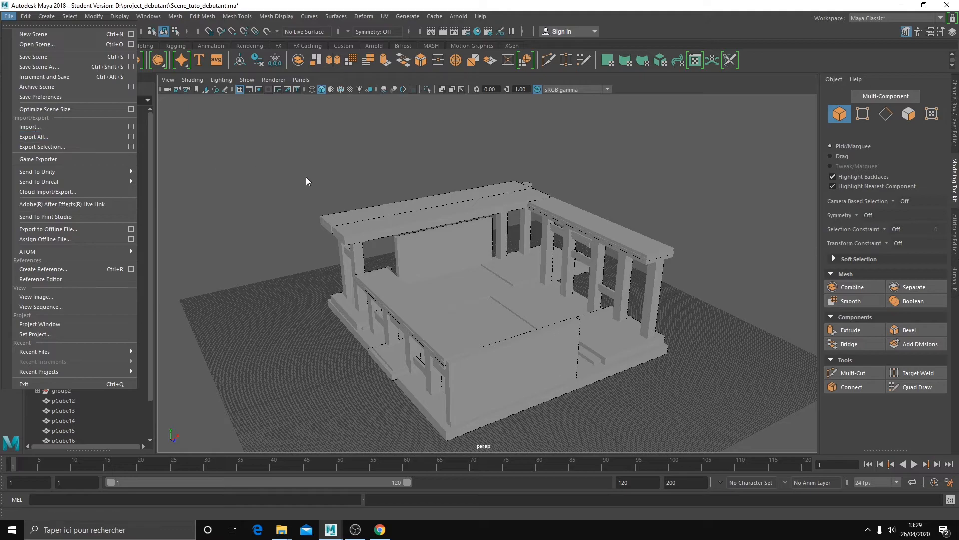
click(276, 246)
alt+drag(242, 257, 273, 265)
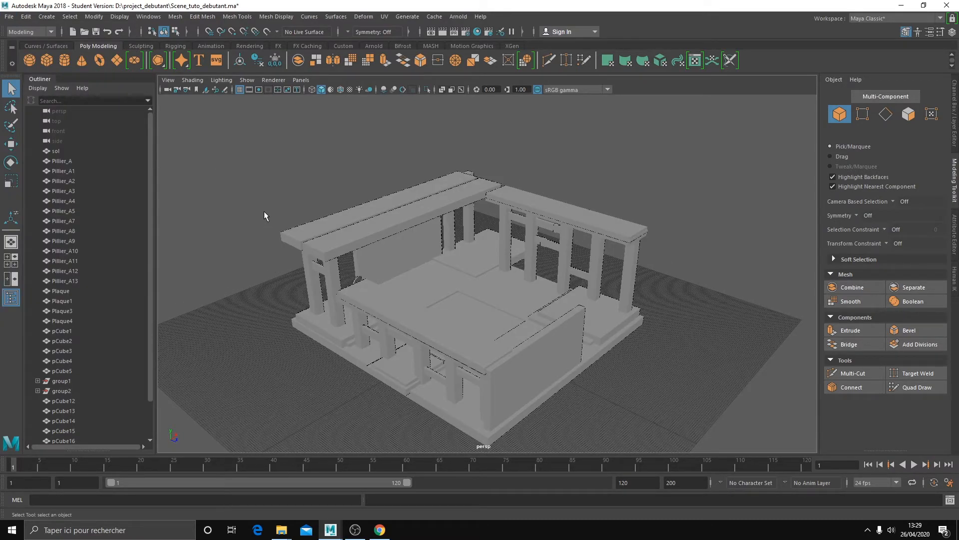
drag(241, 135, 679, 442)
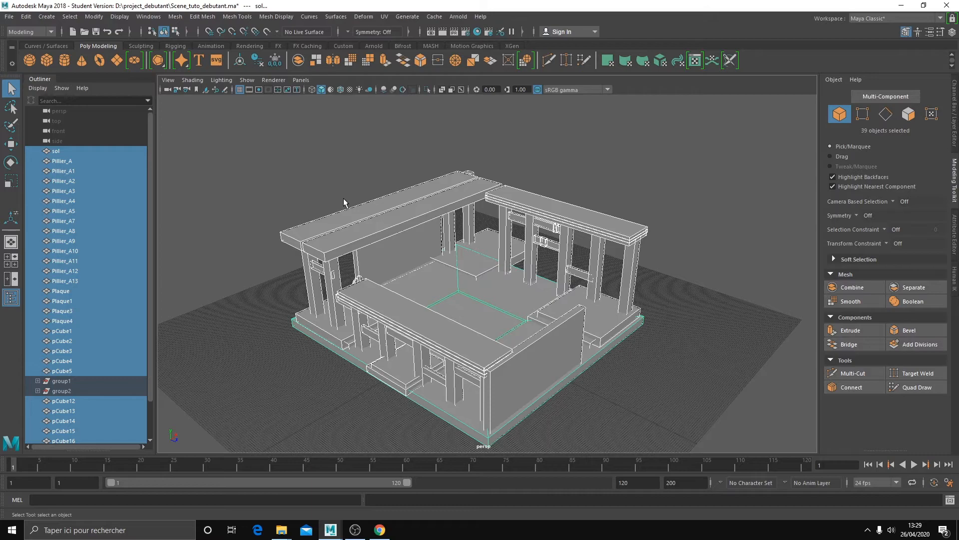
click(320, 188)
click(9, 16)
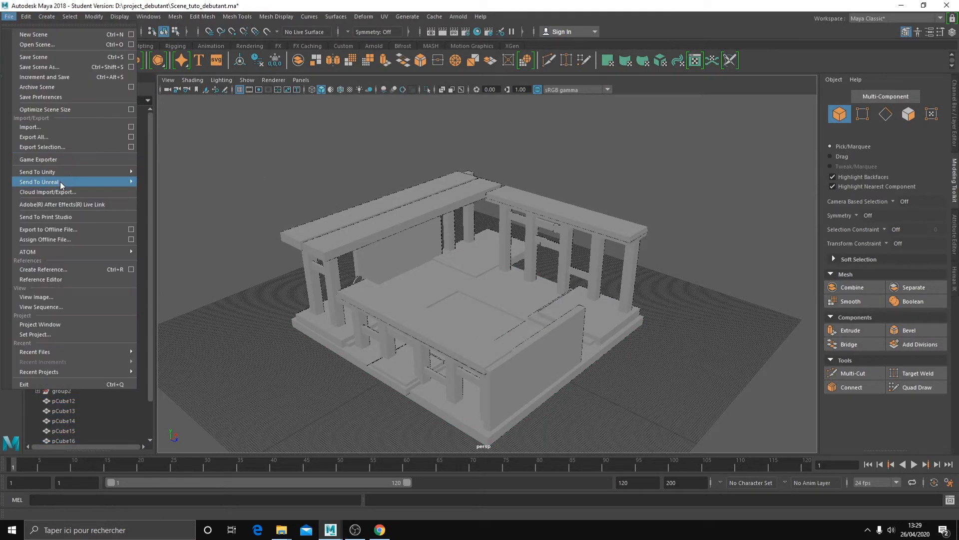
click(56, 147)
click(255, 410)
click(254, 408)
click(713, 409)
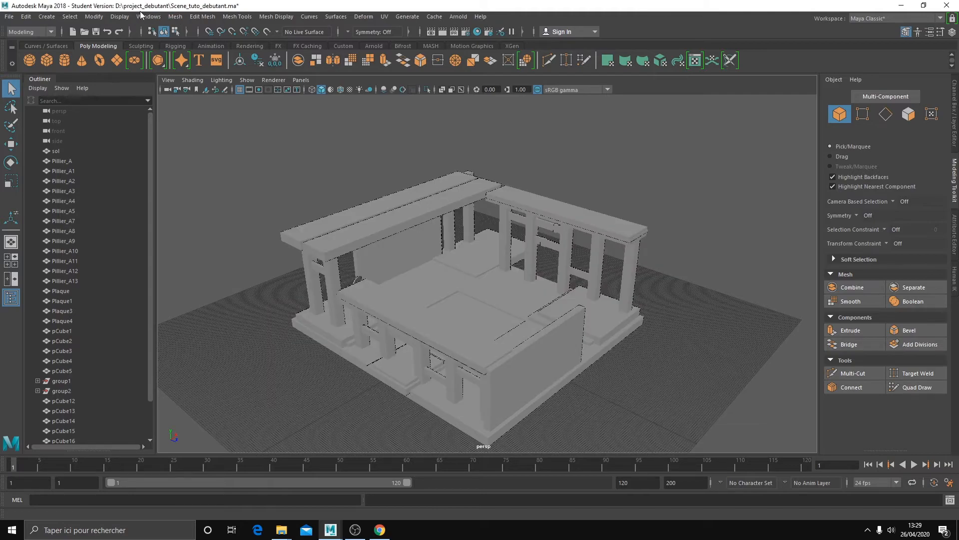
Open the Plug-in Manager and search for fbx and obj in turn to check whether their export plug-ins are loaded.
click(148, 17)
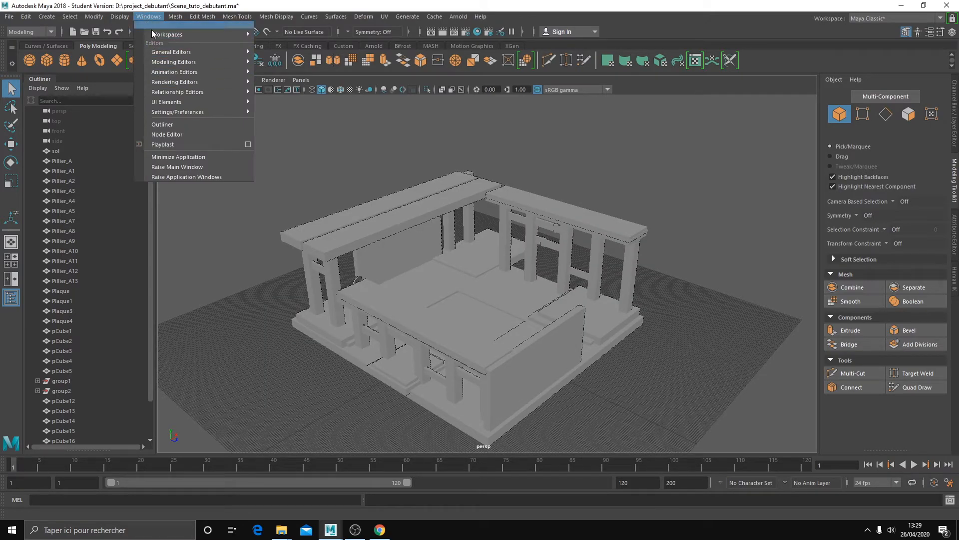
mouse_move(205, 113)
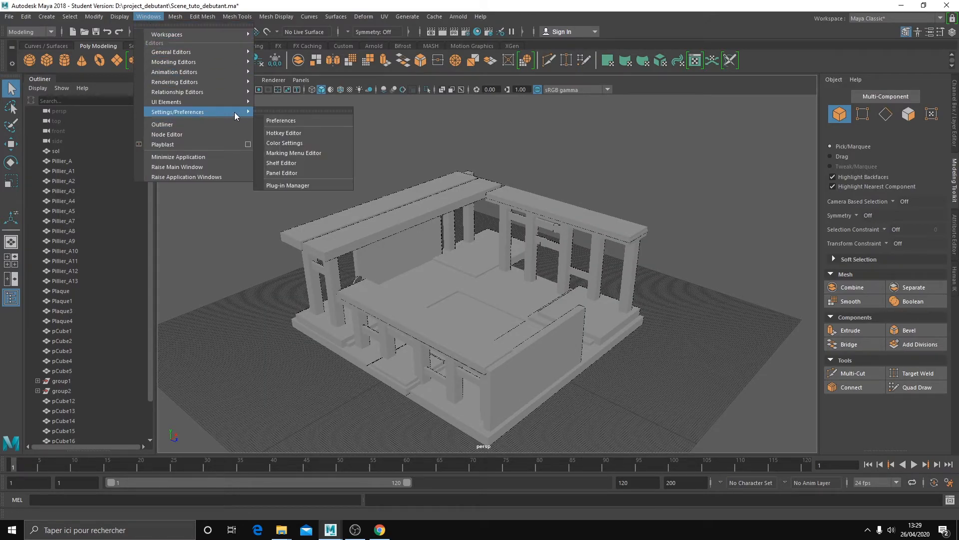
click(298, 185)
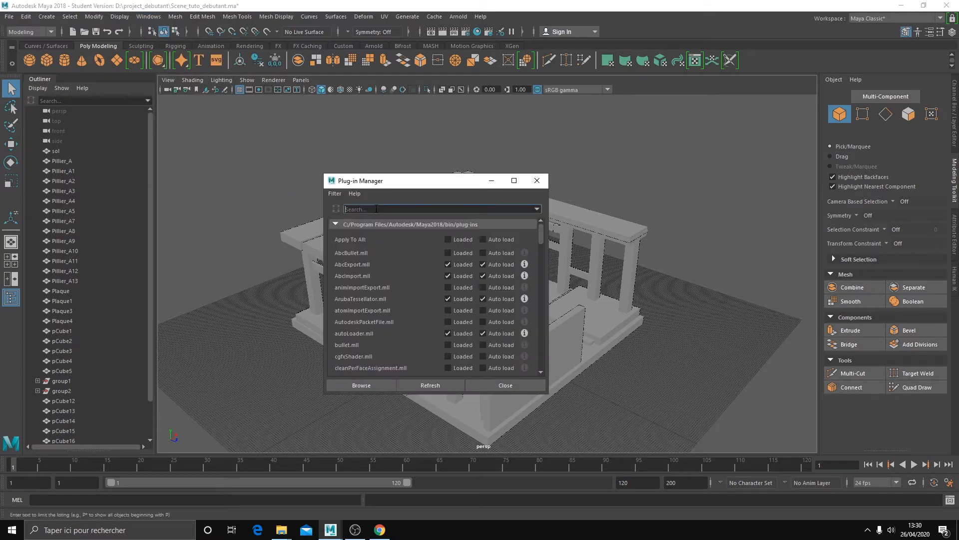
text(fbx)
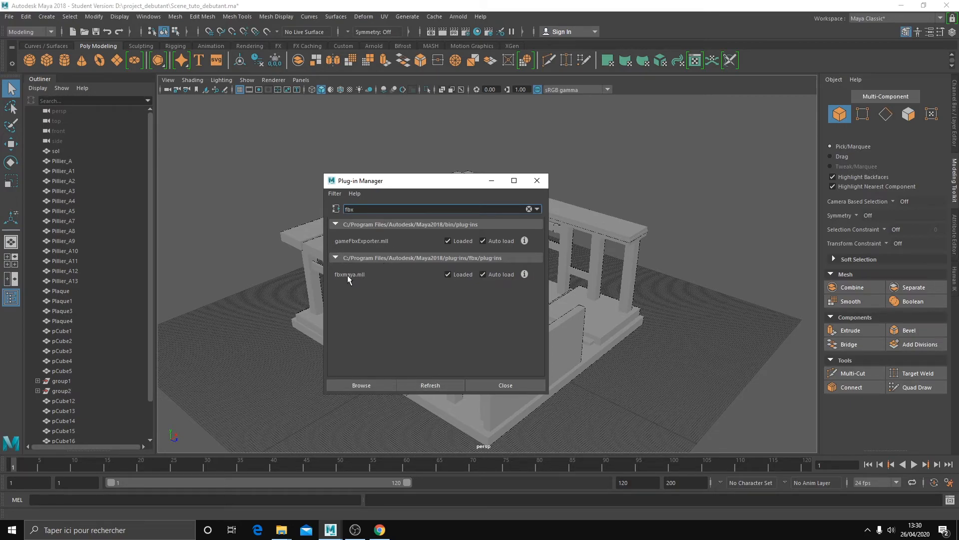
double_click(367, 210)
text(obj)
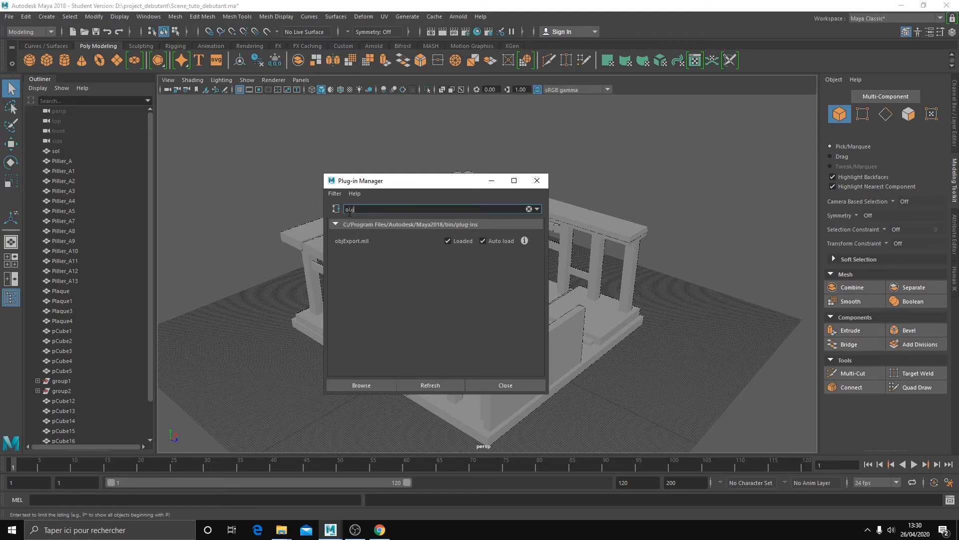
Search the plug-ins for abc to check the Alembic load settings, clear the search and close the Plug-in Manager.
double_click(368, 208)
text(abc)
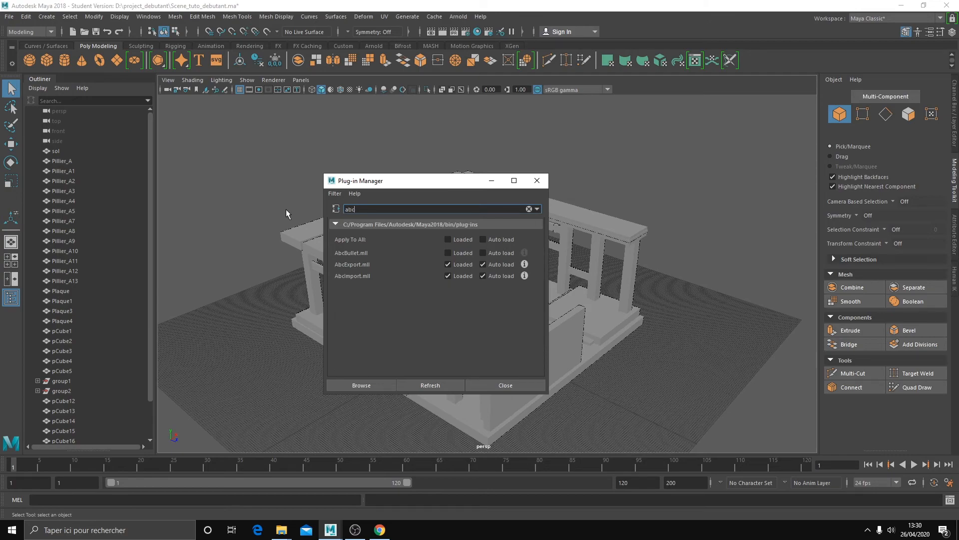
key(BackSpace)
key(BackSpace)
key(BackSpace)
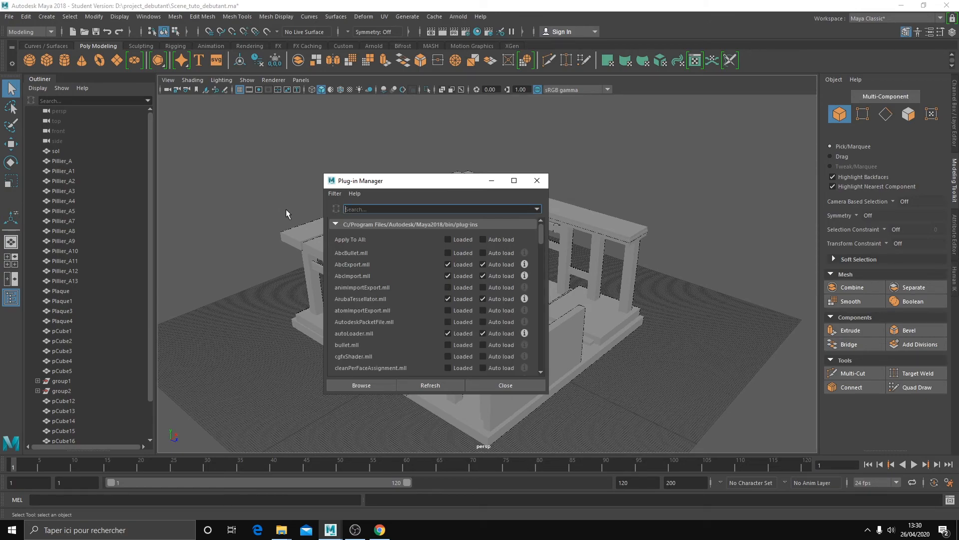
click(505, 385)
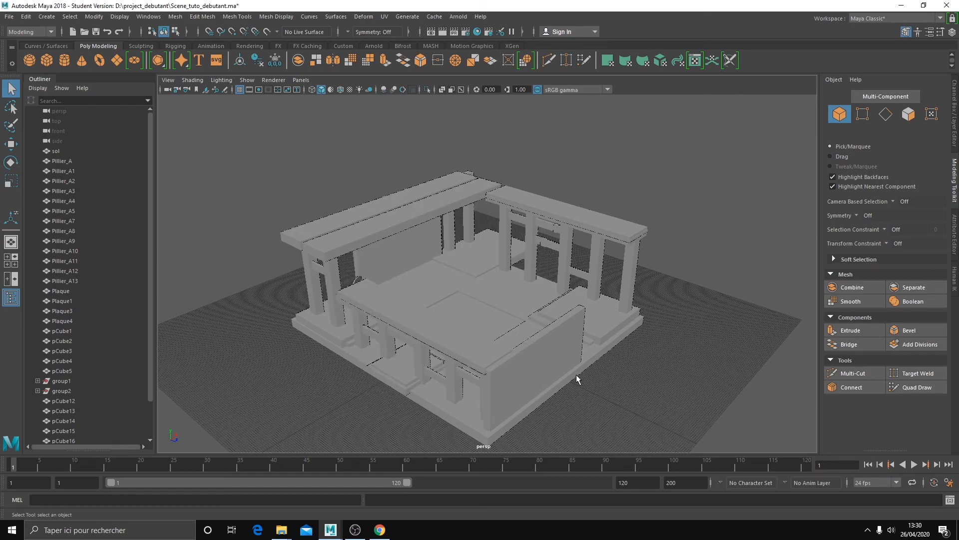